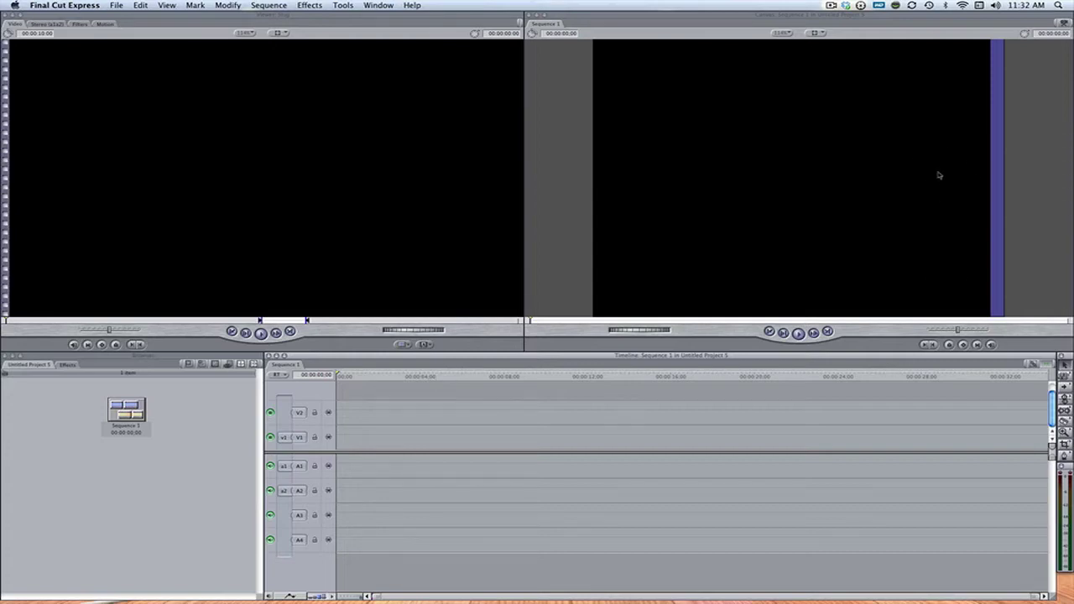
Step: Drag the Most Epic Milk Challenge movie from Finder onto Sequence 1's V1 track
{"action": "left_click", "coordinate": [705, 400]}
{"action": "key", "text": "F9"}
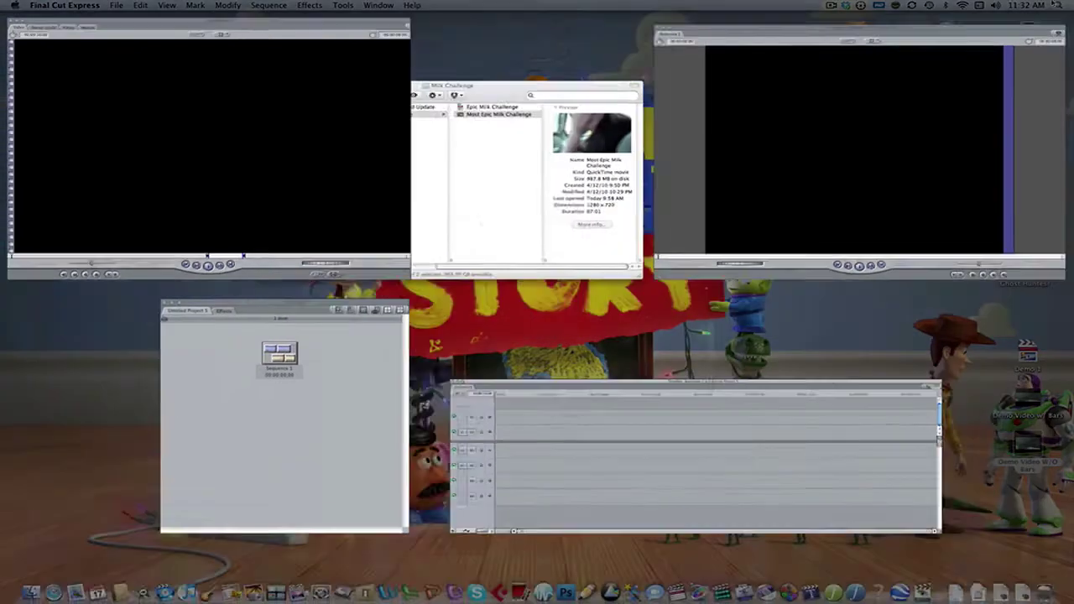
{"action": "left_click", "coordinate": [587, 141]}
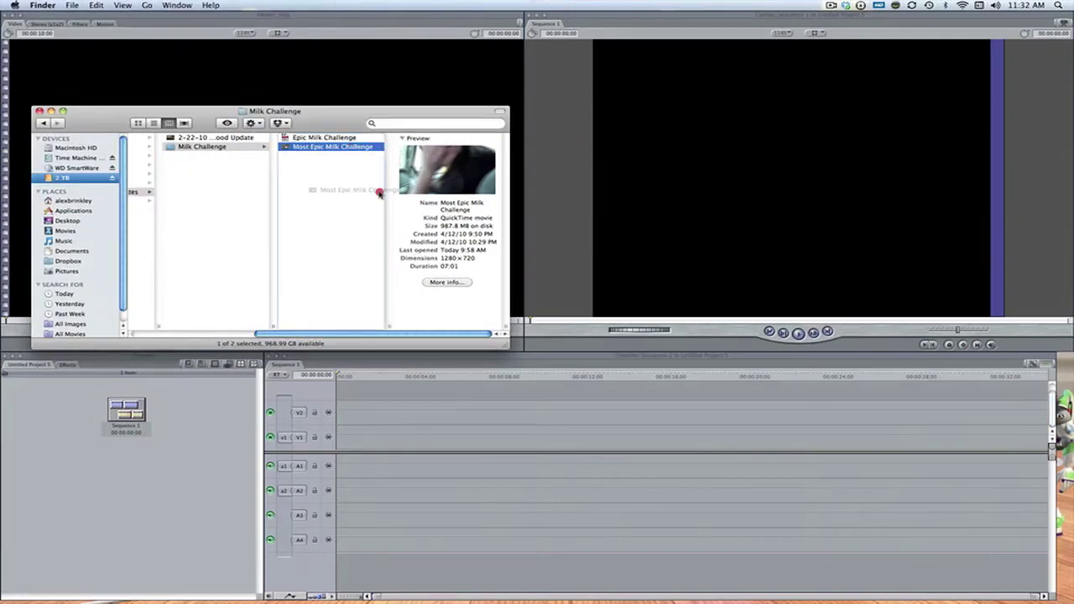
{"action": "left_click_drag", "start_coordinate": [357, 151], "coordinate": [388, 410]}
{"action": "left_click", "coordinate": [388, 410]}
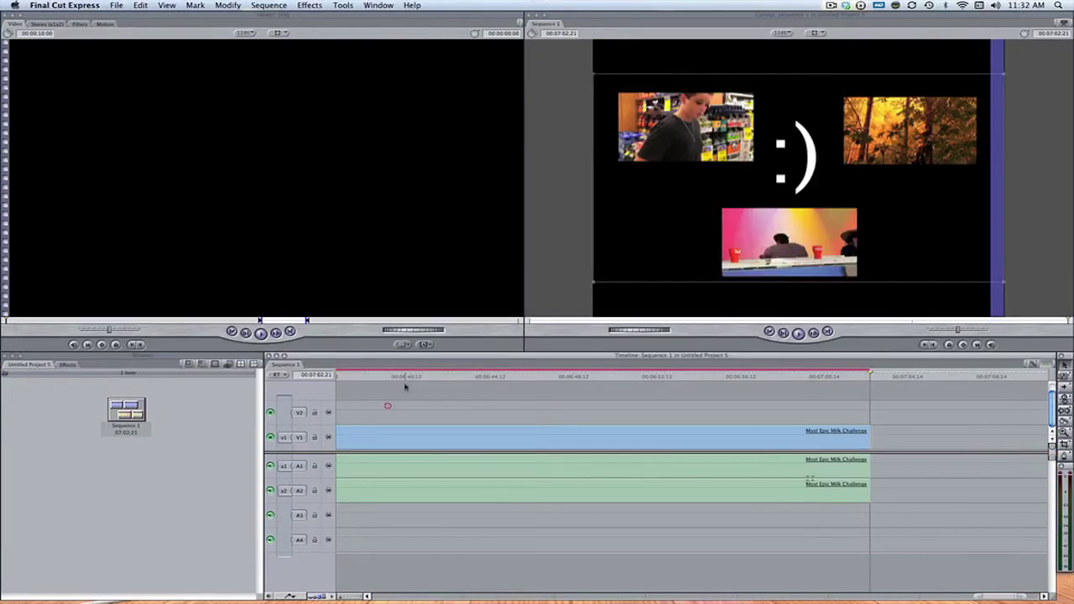
{"action": "left_click", "coordinate": [408, 375]}
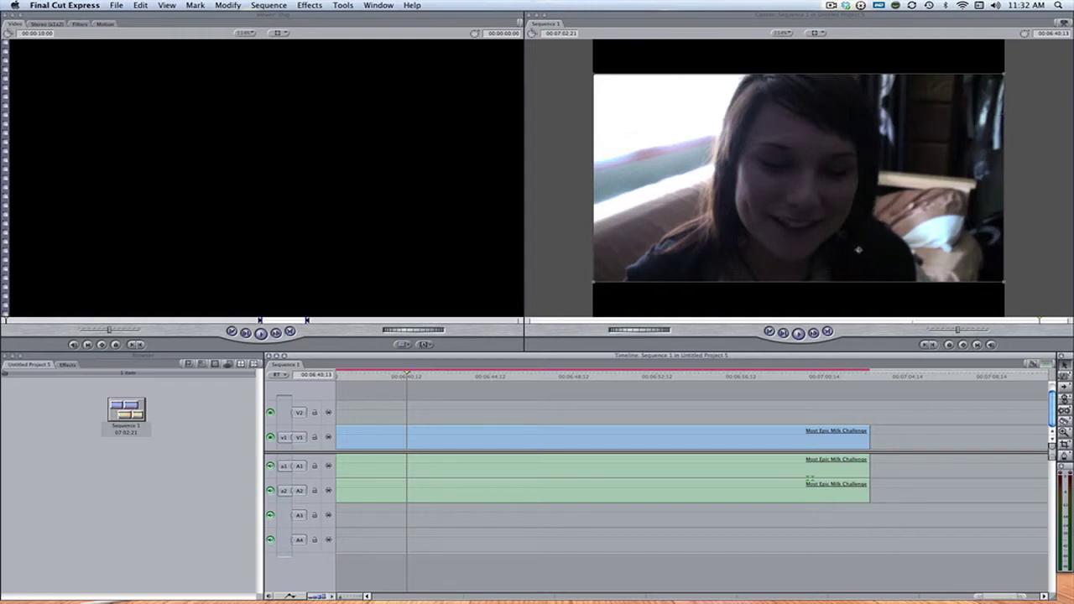
{"action": "key", "text": "F11"}
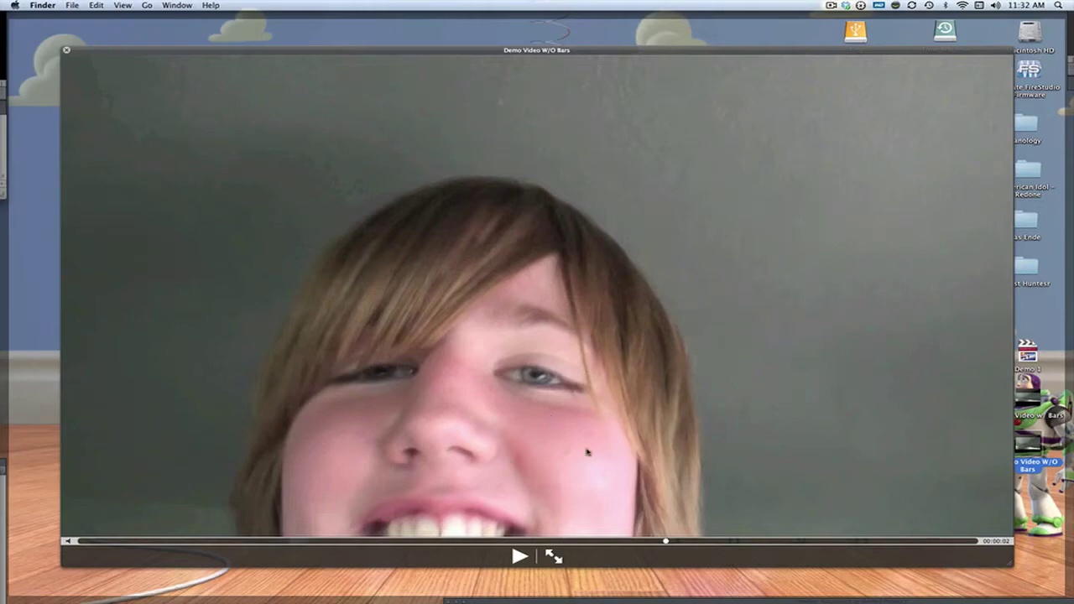
{"action": "key", "text": "space"}
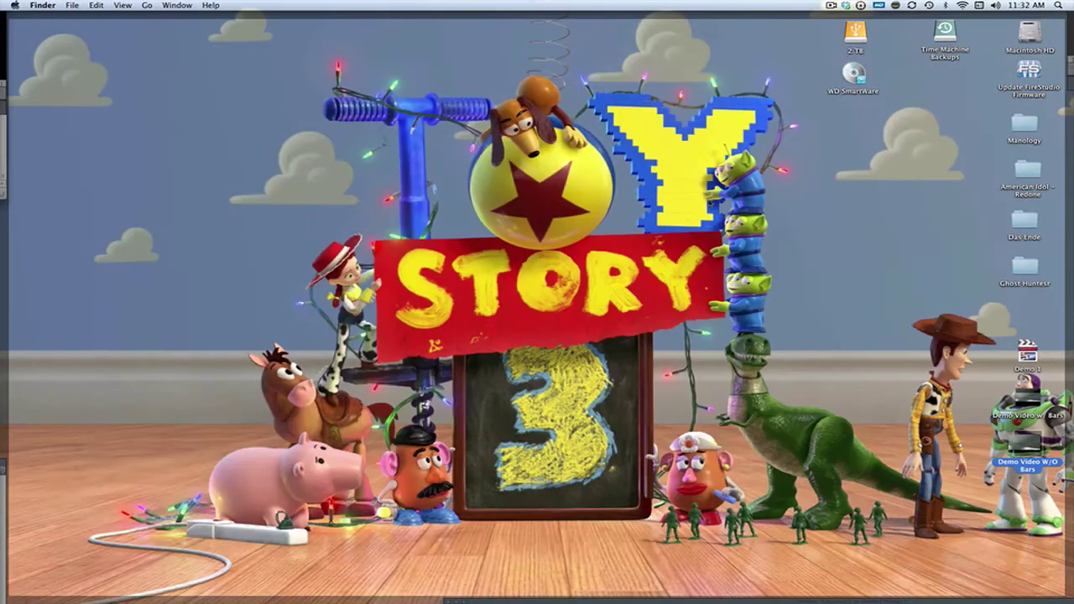
{"action": "key", "text": "F9"}
Step: Open Easy Setup from the Final Cut Express menu, showing the current DV-NTSC preset
{"action": "left_click", "coordinate": [784, 156]}
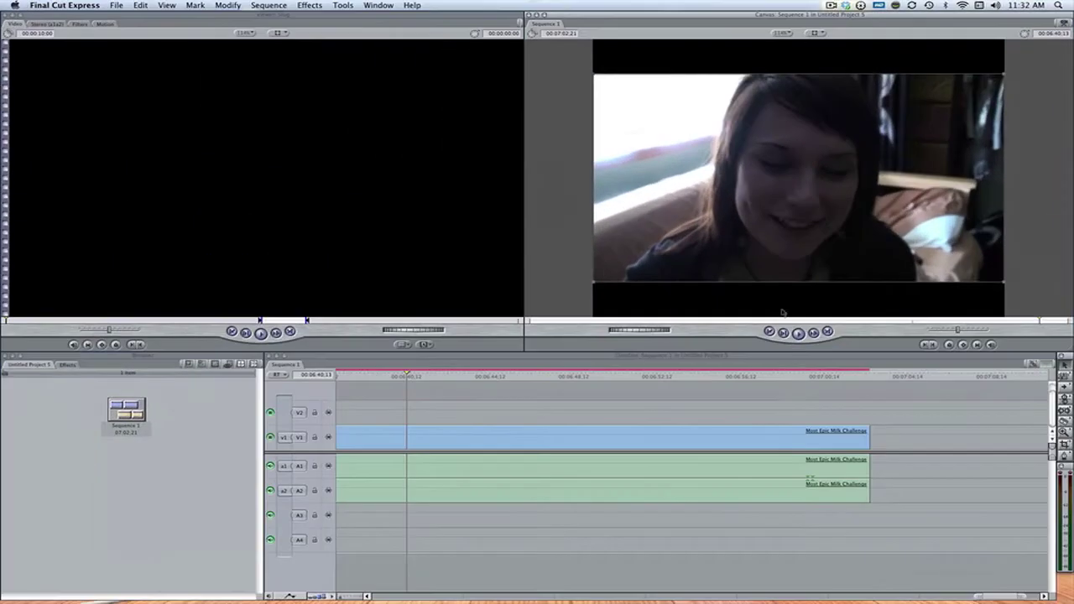
{"action": "left_click", "coordinate": [788, 412]}
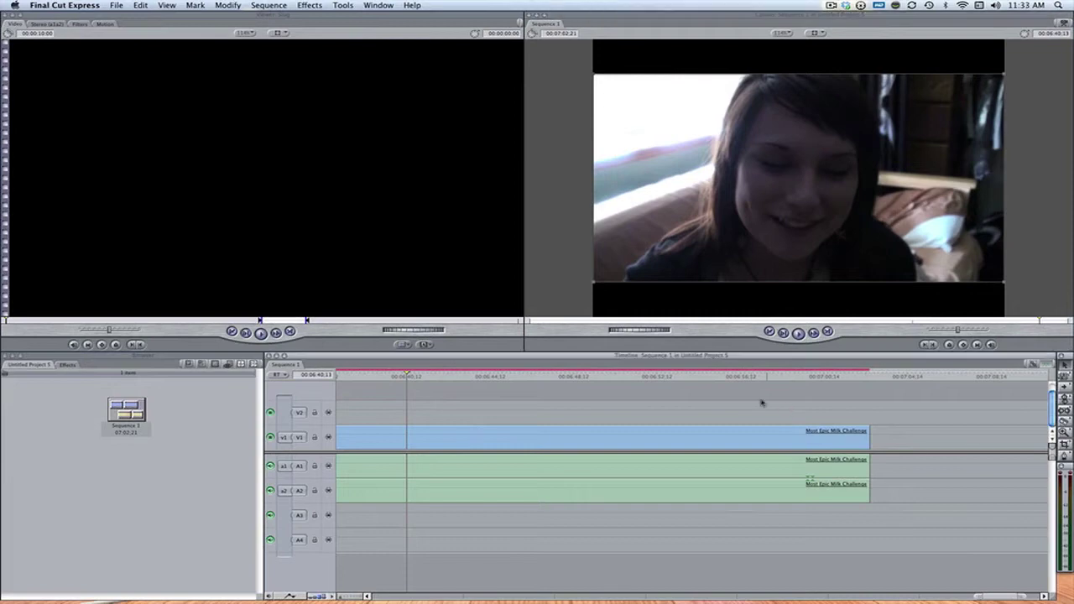
{"action": "left_click", "coordinate": [64, 5]}
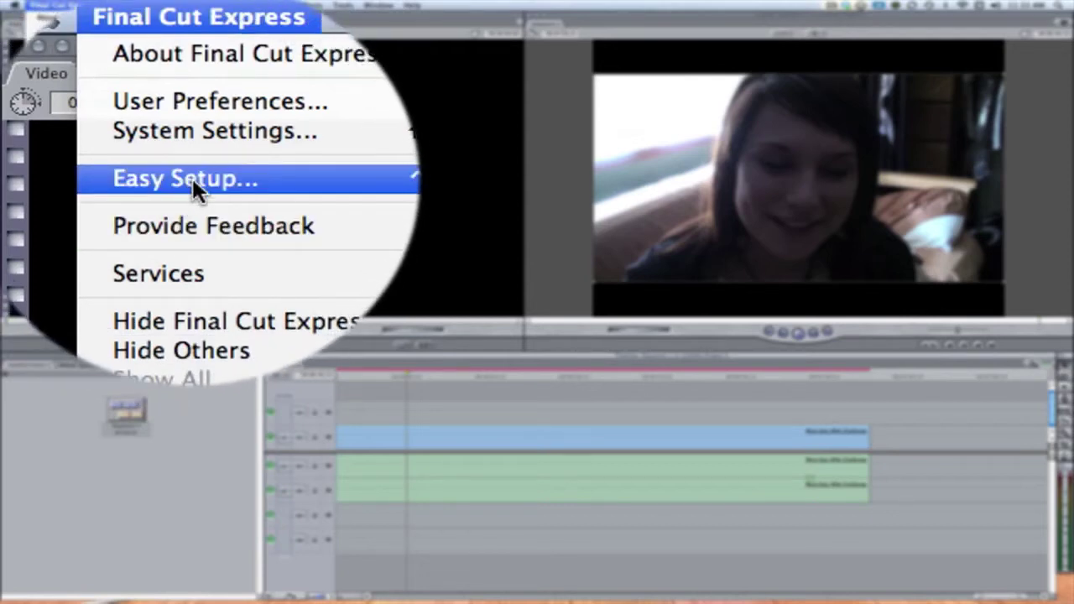
{"action": "left_click", "coordinate": [216, 178]}
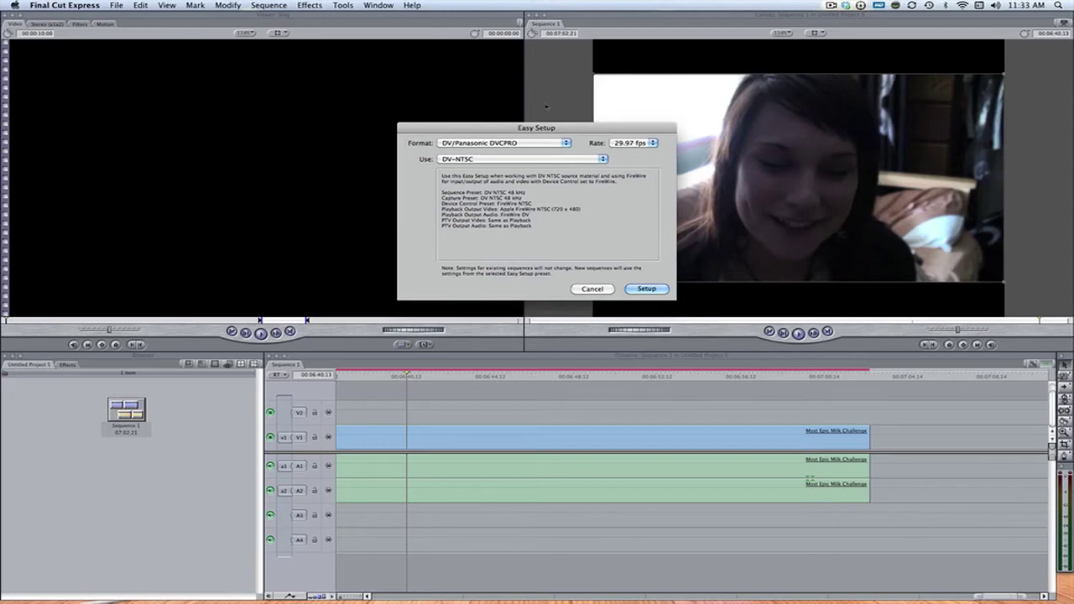
Step: Try the HD format with the 1920x1080i60 preset in Easy Setup
{"action": "left_click", "coordinate": [526, 143]}
{"action": "left_click", "coordinate": [518, 103]}
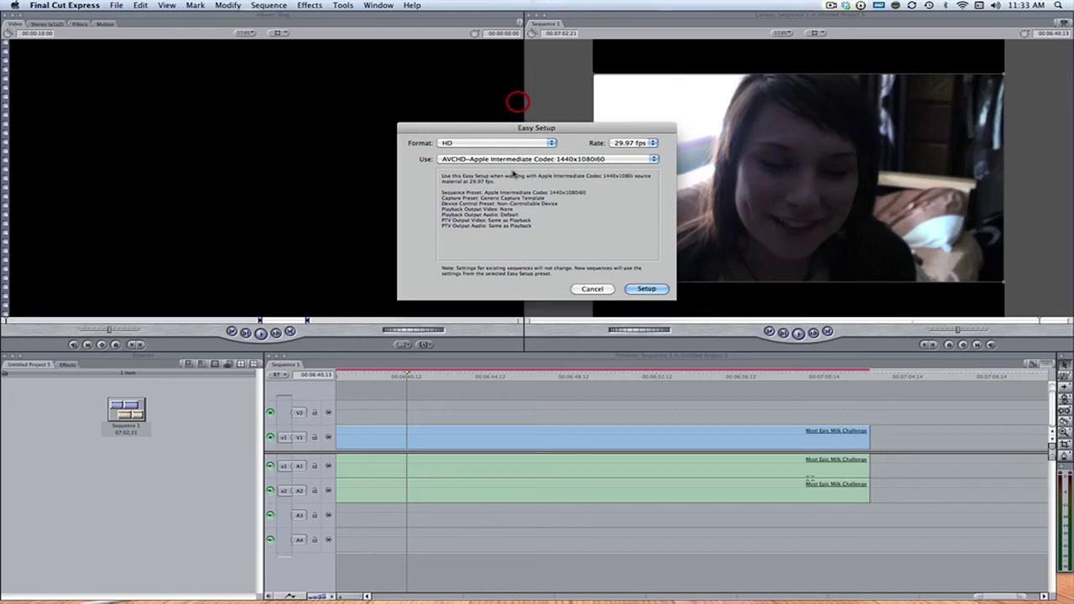
{"action": "left_click", "coordinate": [528, 160]}
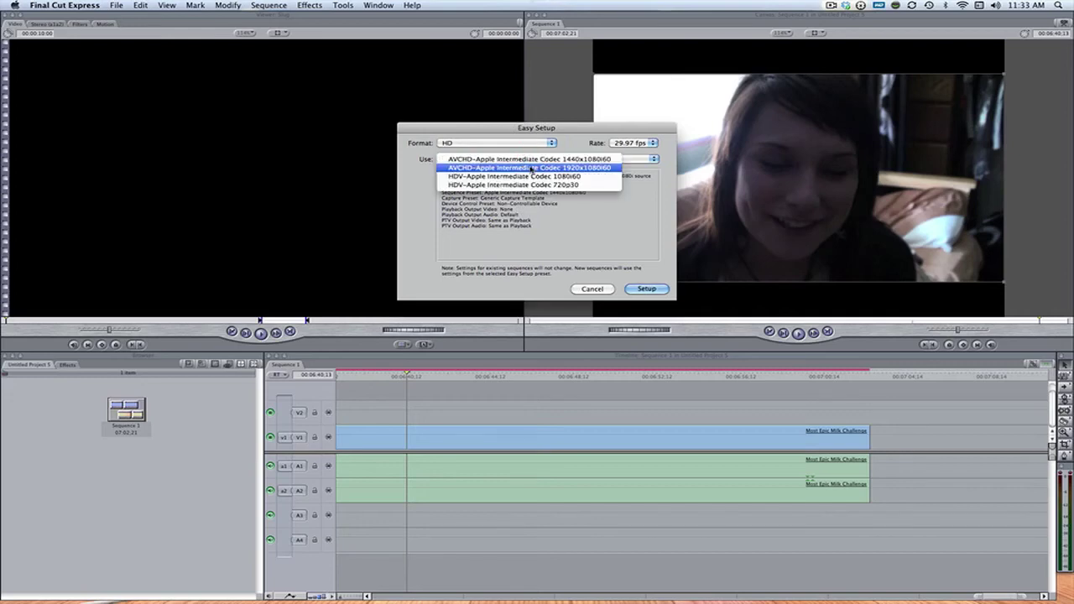
{"action": "left_click", "coordinate": [529, 169]}
Step: Switch to Apple Intermediate Codec with the AVCHD 1440x1080i60 preset and apply it
{"action": "left_click", "coordinate": [487, 144]}
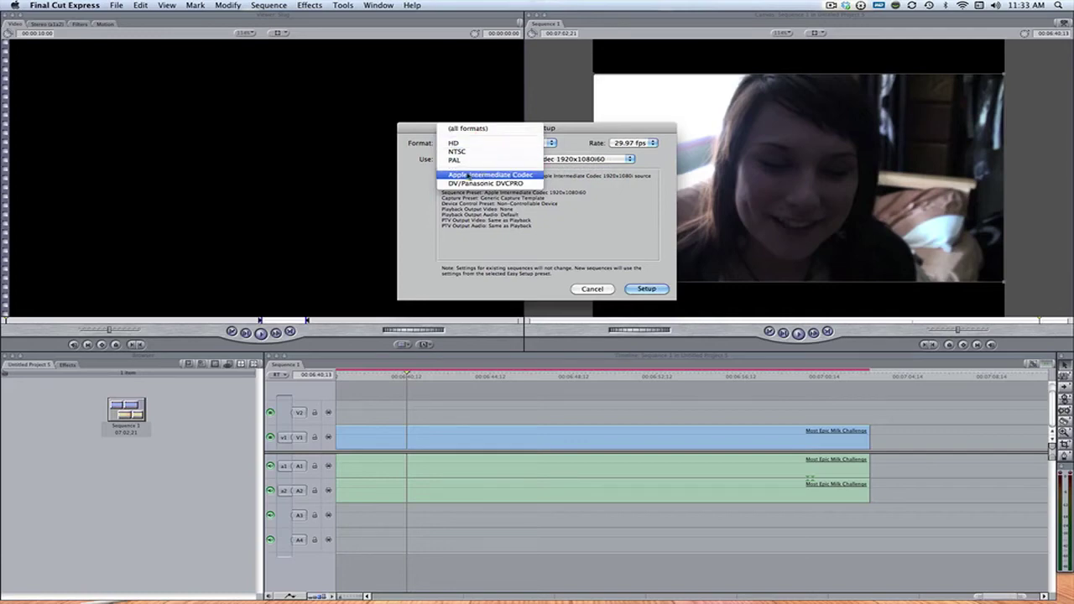
{"action": "left_click", "coordinate": [468, 173]}
{"action": "left_click", "coordinate": [482, 160]}
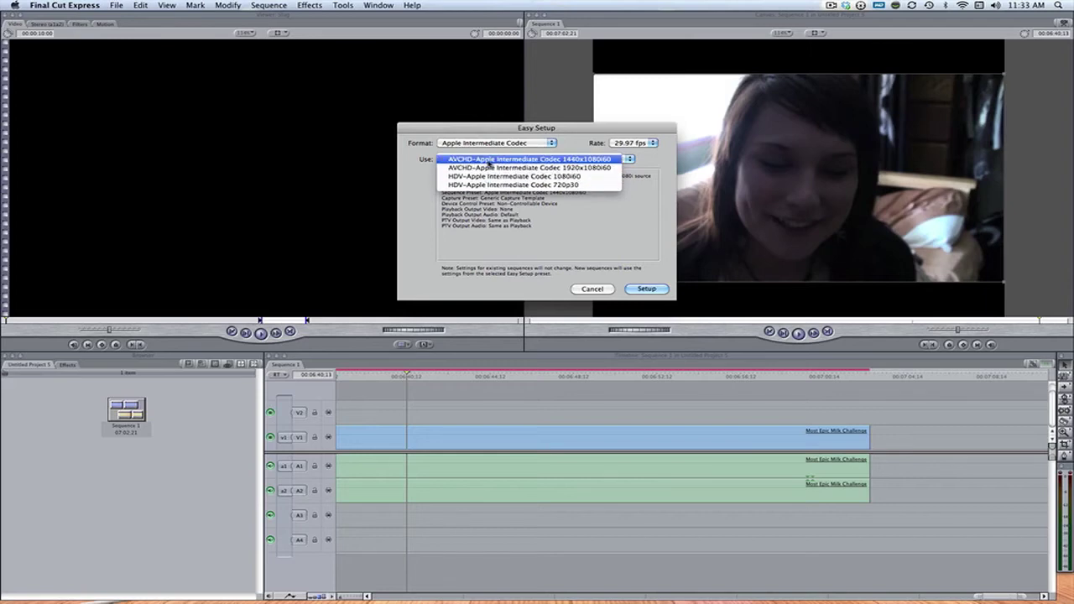
{"action": "left_click", "coordinate": [472, 160]}
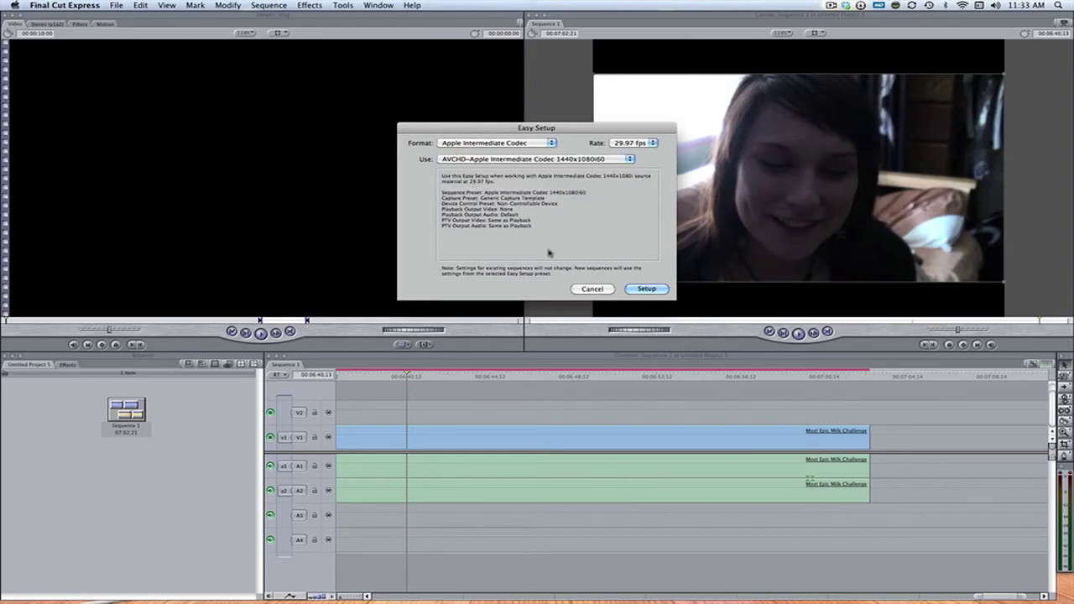
{"action": "left_click", "coordinate": [646, 288]}
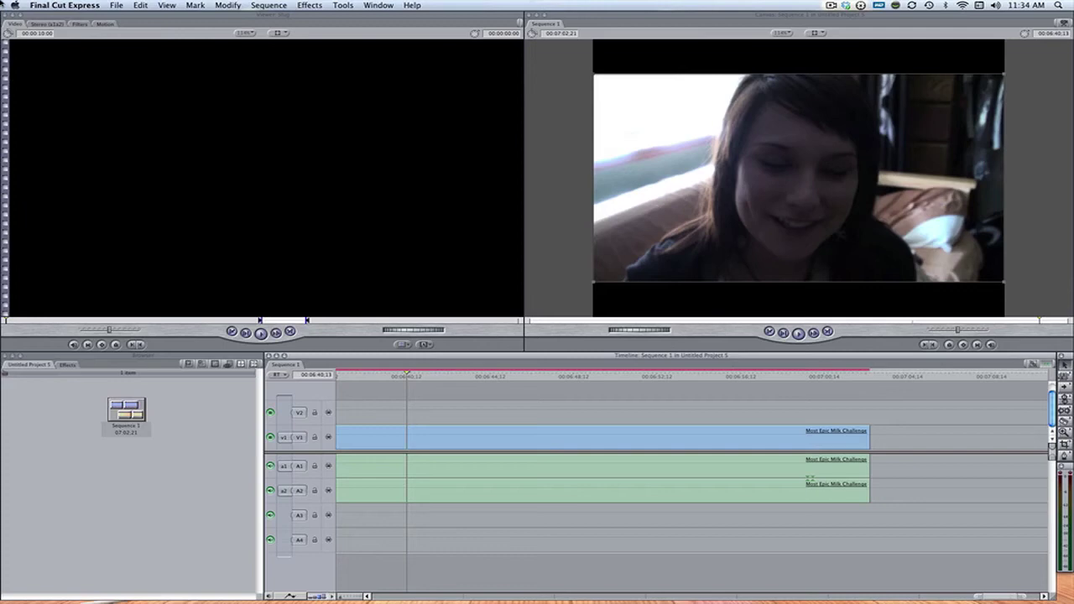
Step: Create a new project and close Untitled Project 5 without saving its changes
{"action": "left_click", "coordinate": [111, 5]}
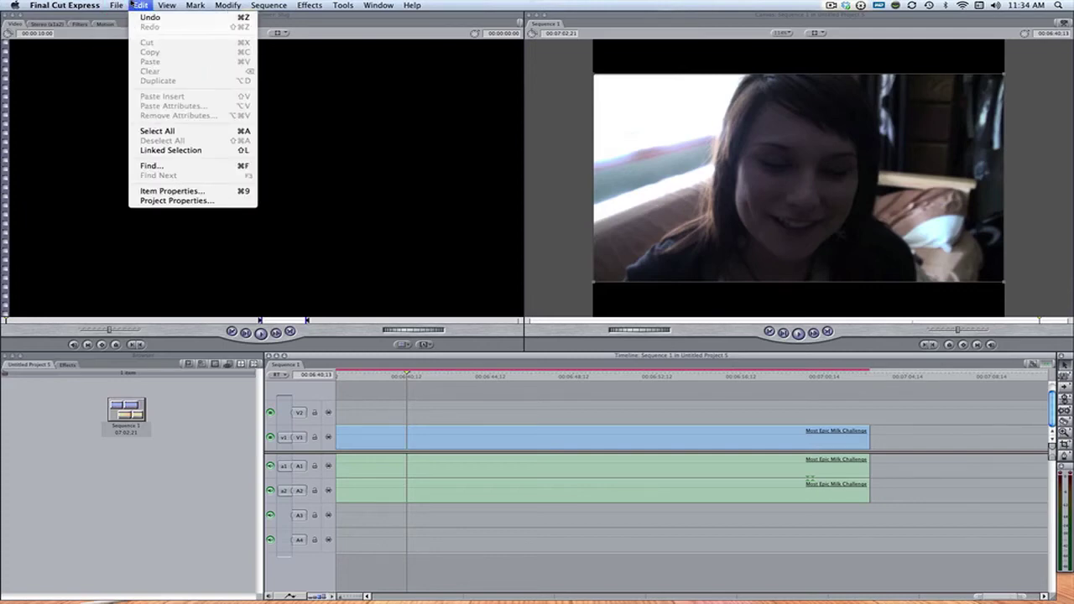
{"action": "left_click", "coordinate": [130, 26]}
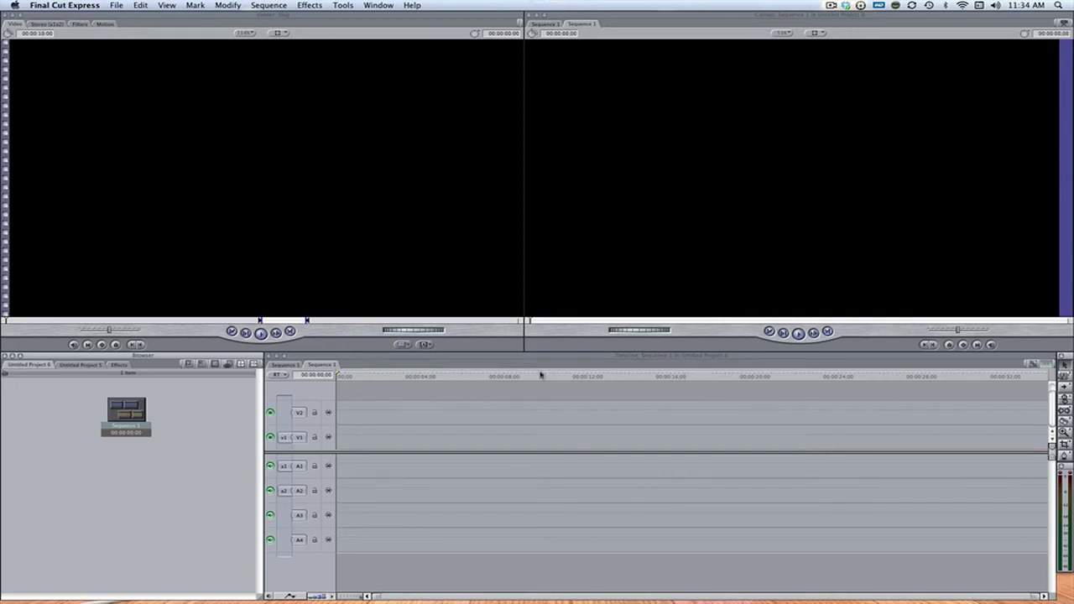
{"action": "left_click", "coordinate": [70, 364]}
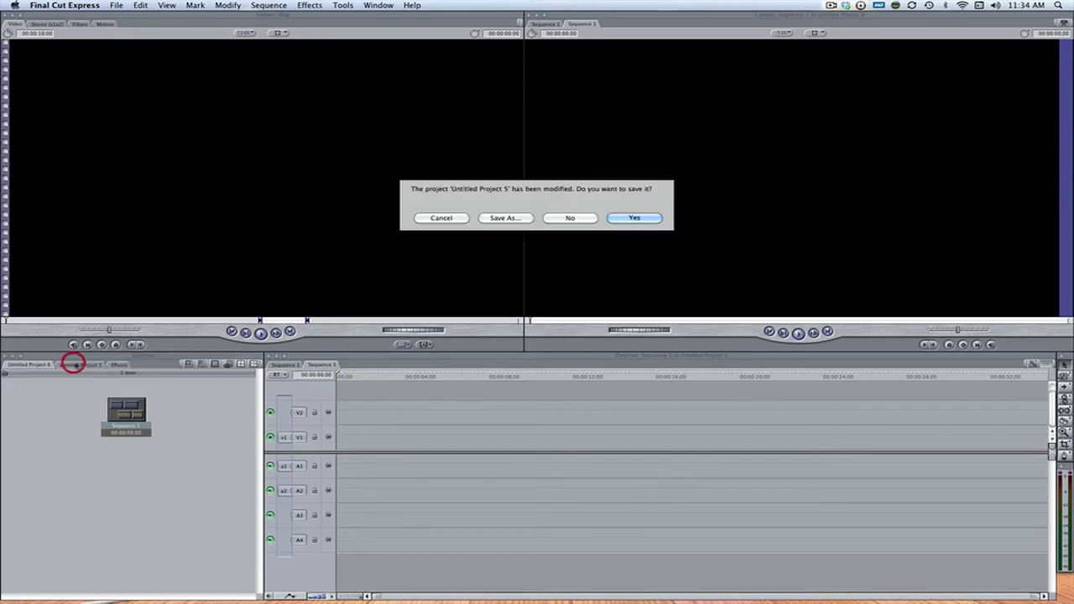
{"action": "left_click", "coordinate": [571, 220]}
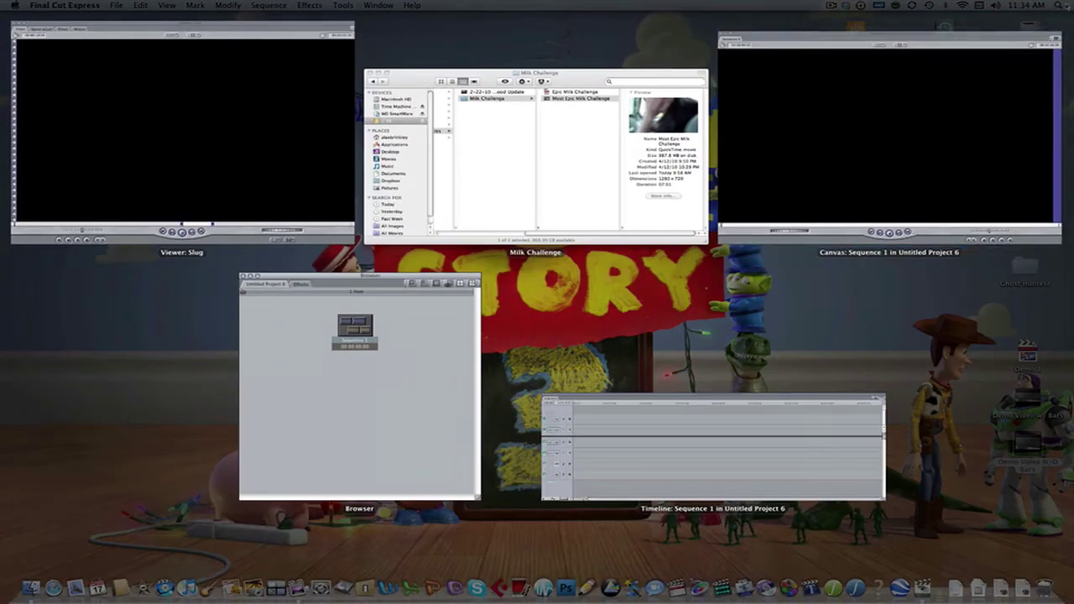
{"action": "key", "text": "F9"}
Step: Drag Most Epic Milk Challenge into Untitled Project 6's Sequence 1, then show the desktop
{"action": "left_click", "coordinate": [657, 165]}
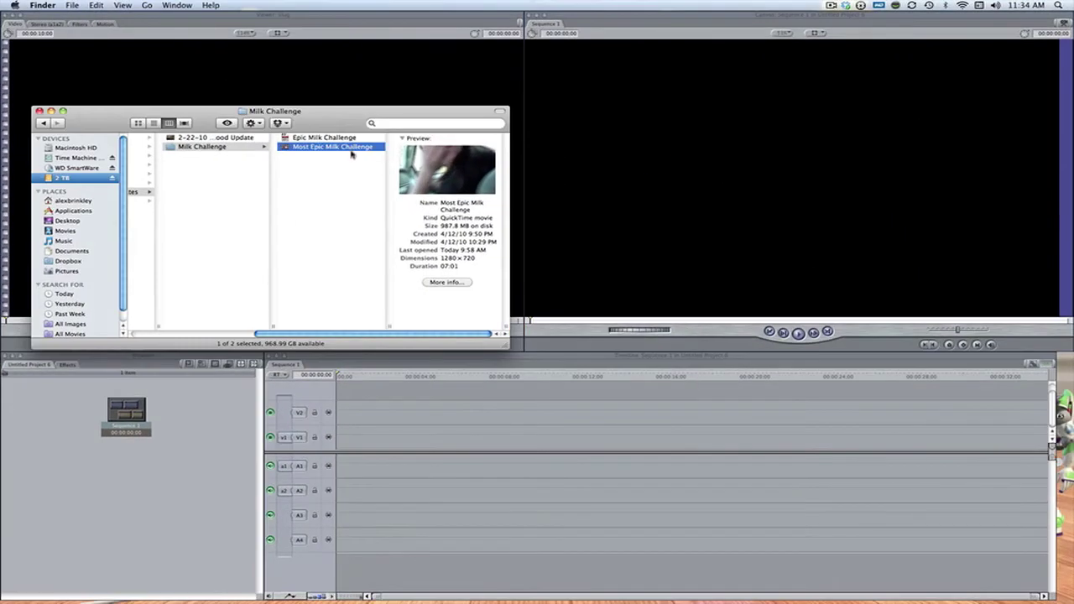
{"action": "mouse_move", "coordinate": [352, 151]}
{"action": "left_mouse_down"}
{"action": "mouse_move", "coordinate": [544, 326]}
{"action": "mouse_move", "coordinate": [428, 437]}
{"action": "left_mouse_up"}
{"action": "left_click", "coordinate": [468, 382]}
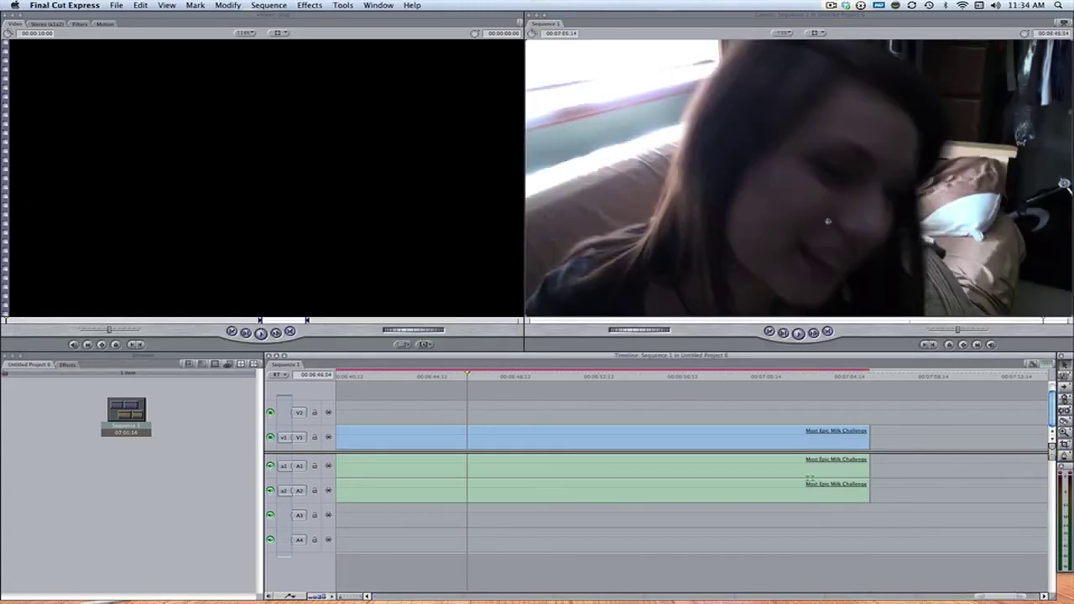
{"action": "key", "text": "F11"}
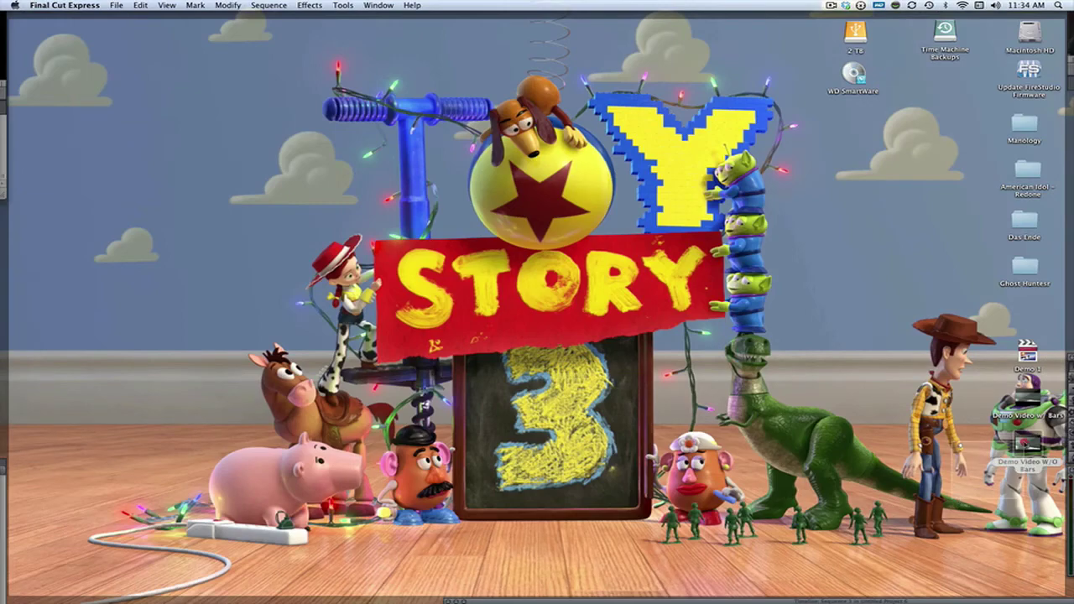
{"action": "left_click", "coordinate": [1024, 442]}
{"action": "key", "text": "space"}
{"action": "key", "text": "space"}
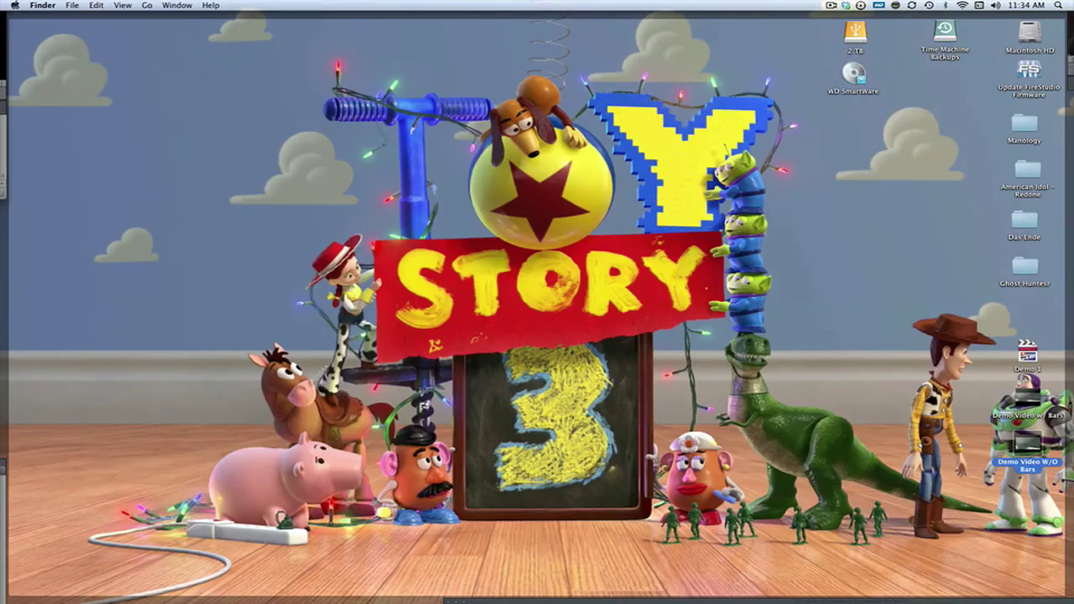